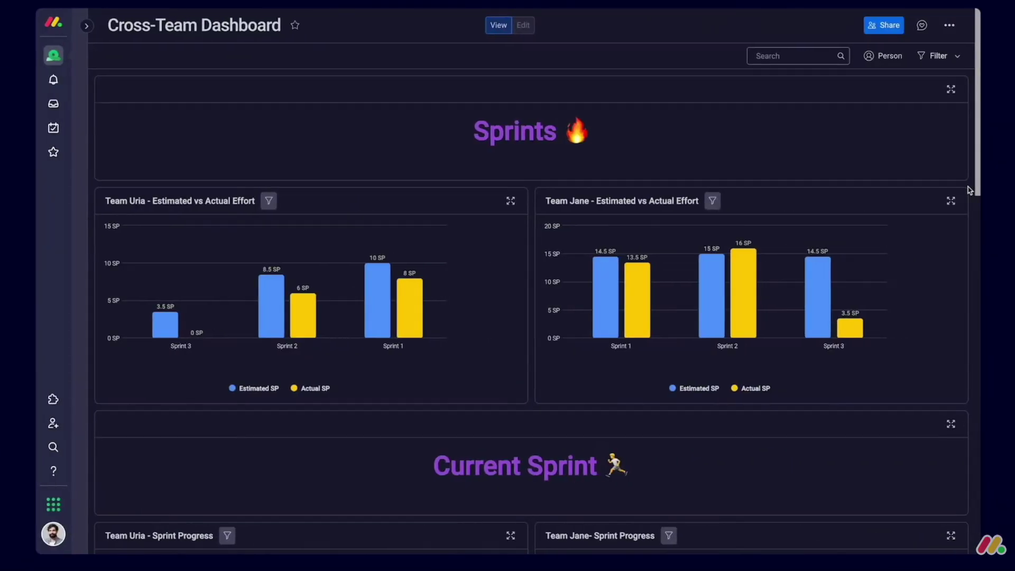
Scroll down the Cross-Team Dashboard to review its sprint charts.
scroll(969, 189, down, 7)
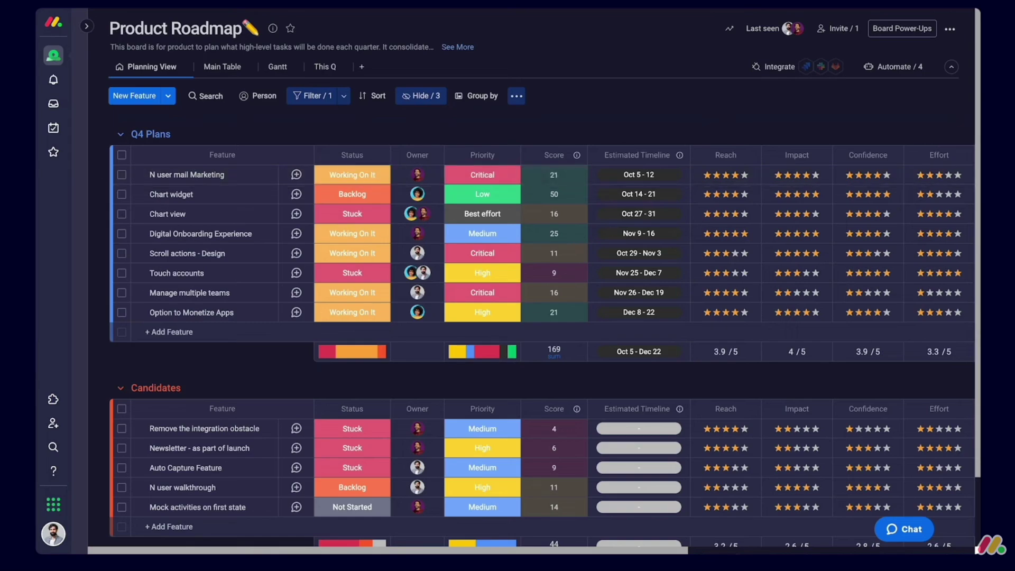
Sort rows by Score descending, check Task 10's linked pull requests, then bring up GitHub integration recipes.
click(554, 146)
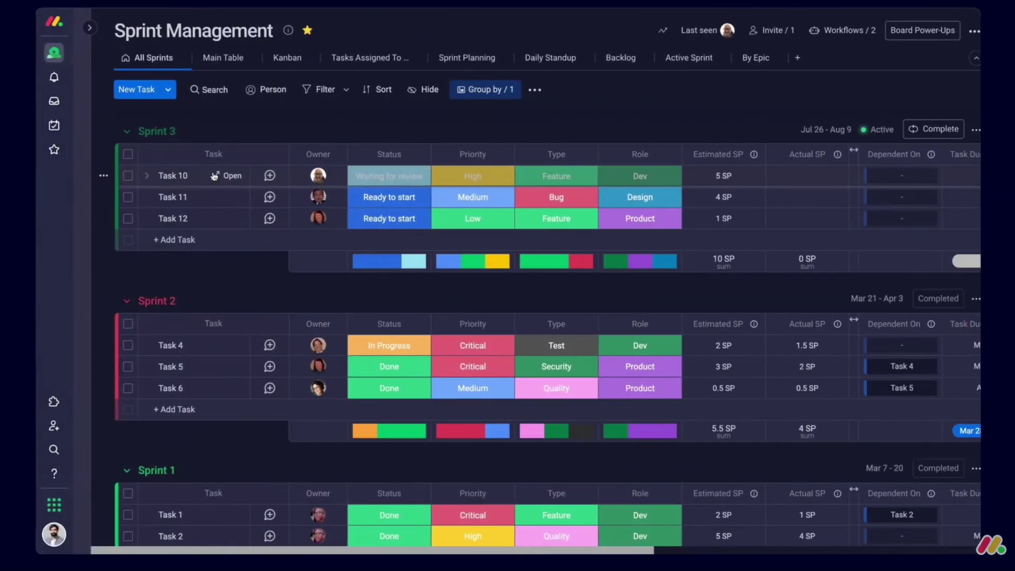
click(536, 176)
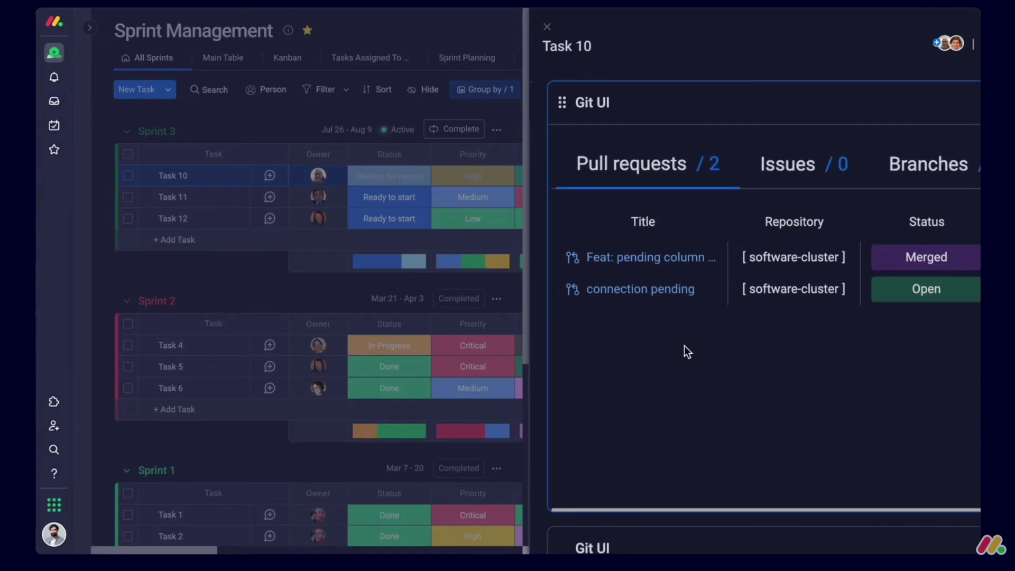
scroll(684, 346, right, 5)
scroll(683, 346, right, 1)
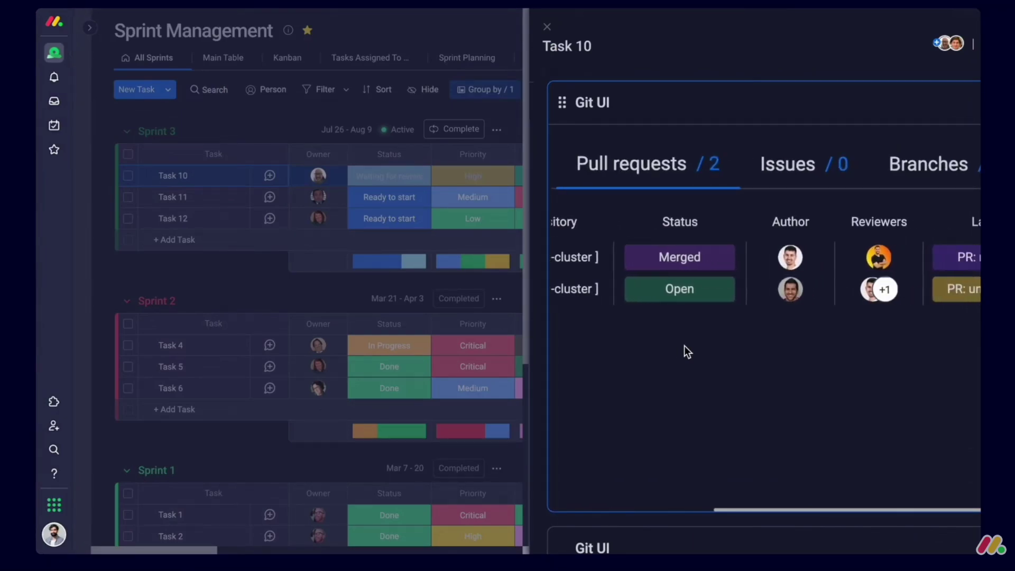
scroll(684, 346, left, 5)
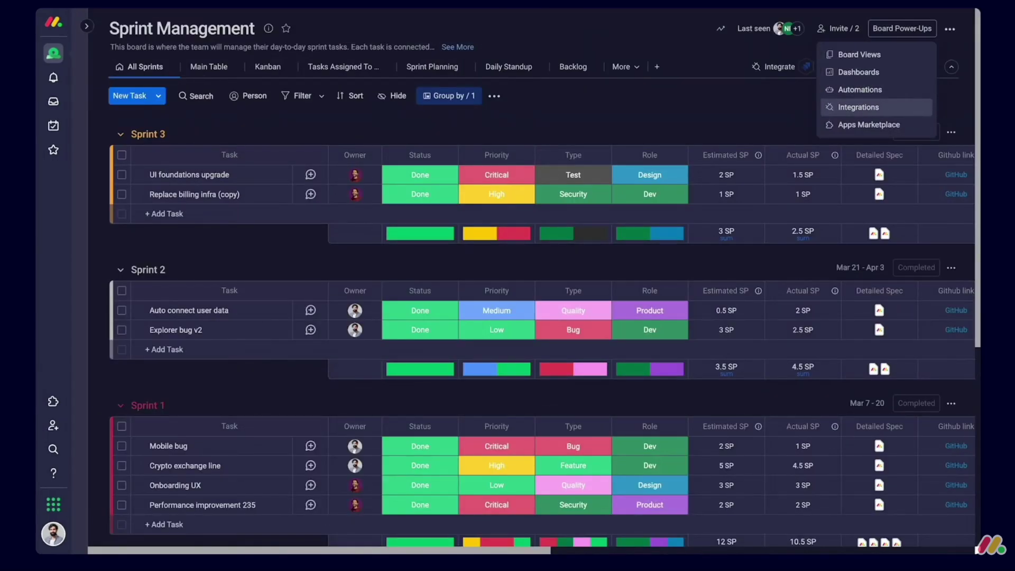
click(858, 108)
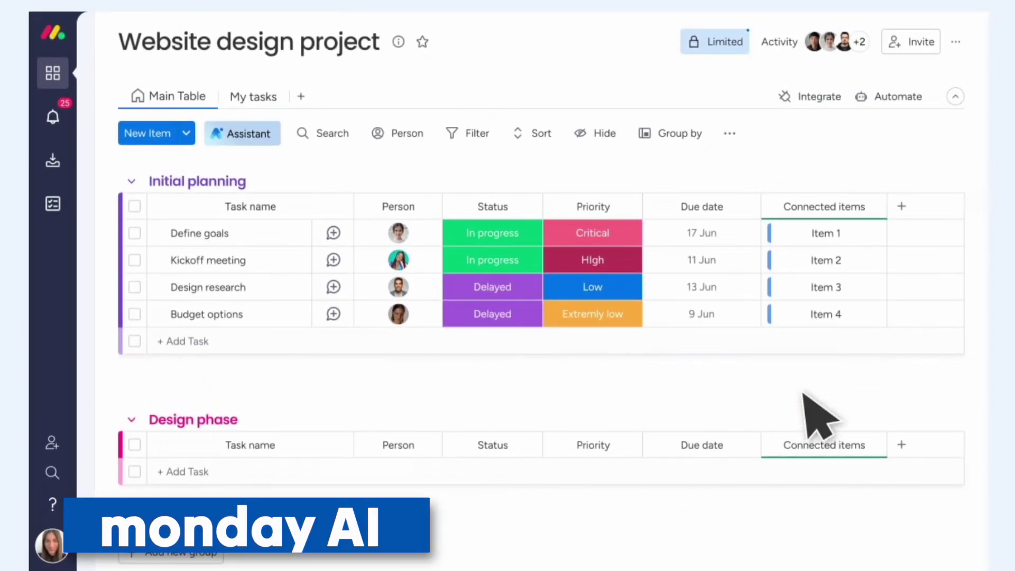
Have the AI assistant generate website design tasks into the Design phase group from a description.
click(267, 133)
click(344, 261)
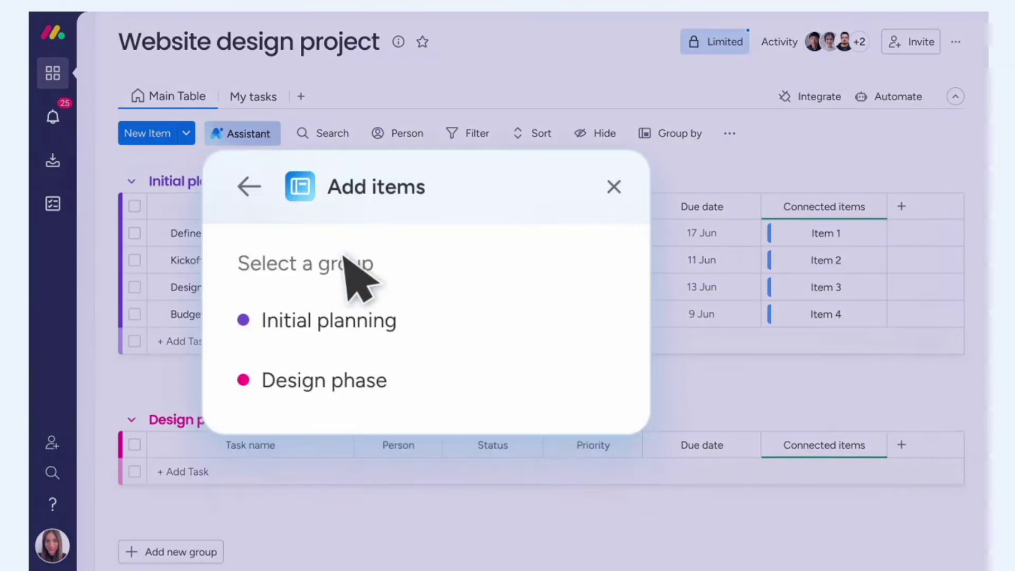
click(403, 385)
text(This group will contain all design tas)
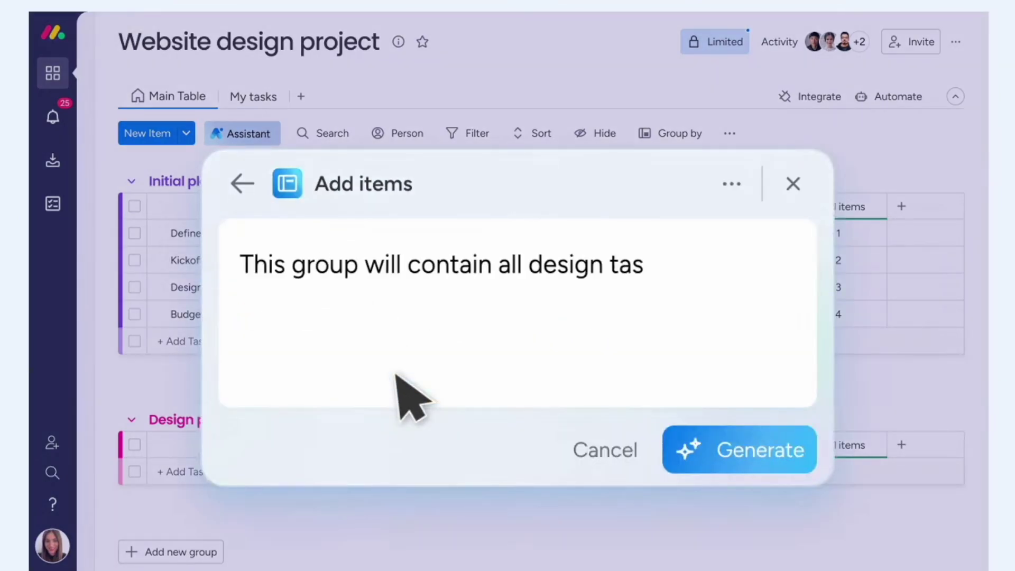
text(ks needed for designing a website, from sketches to design handoff.)
click(705, 447)
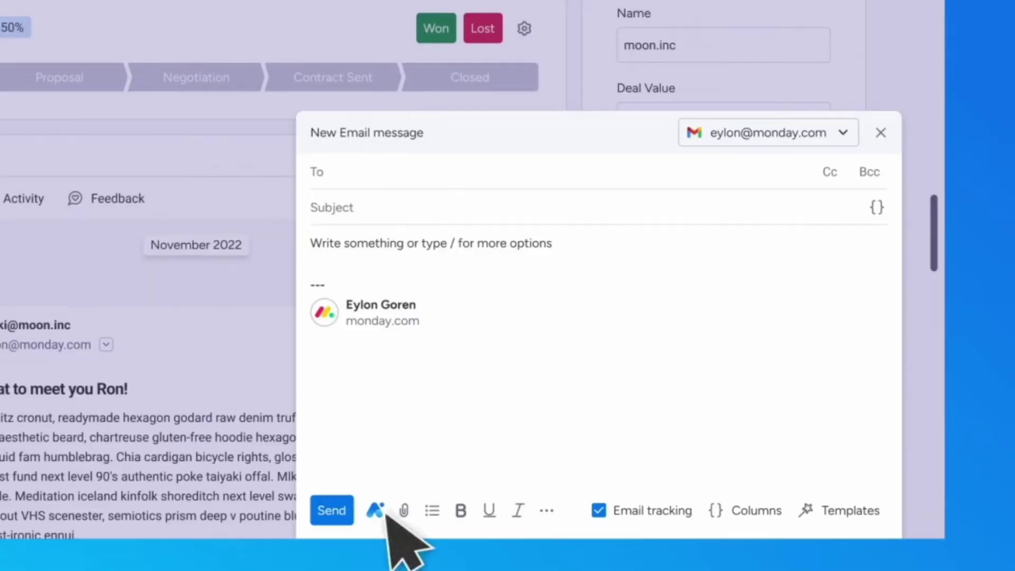
Insert AI-generated text from an example prompt into the email body.
click(375, 510)
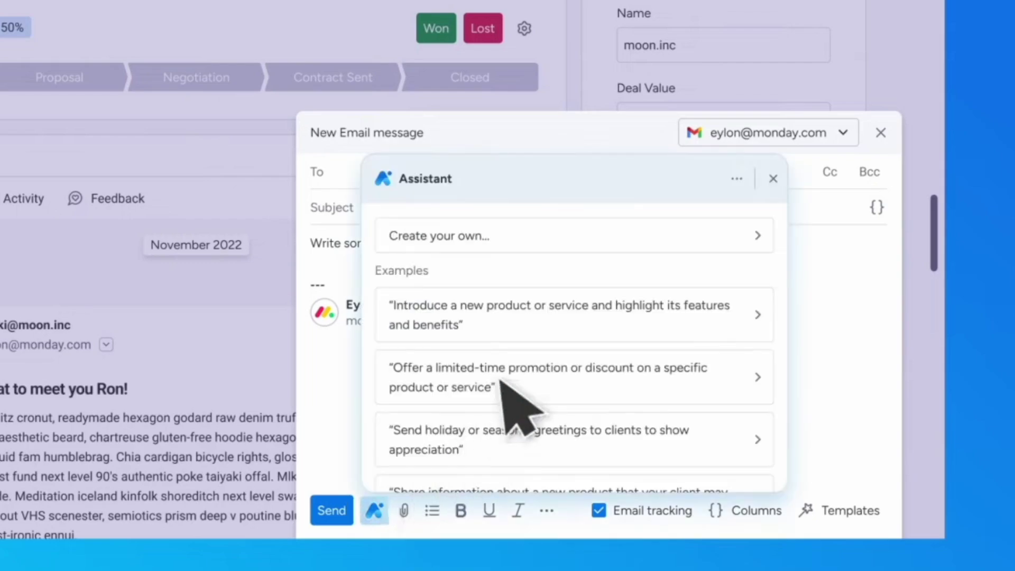
click(523, 327)
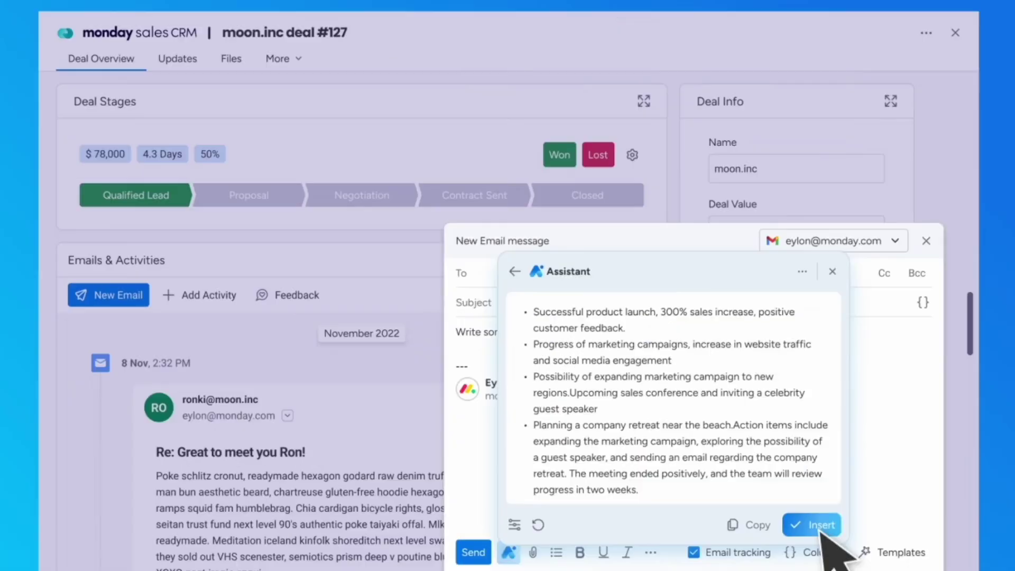
click(746, 476)
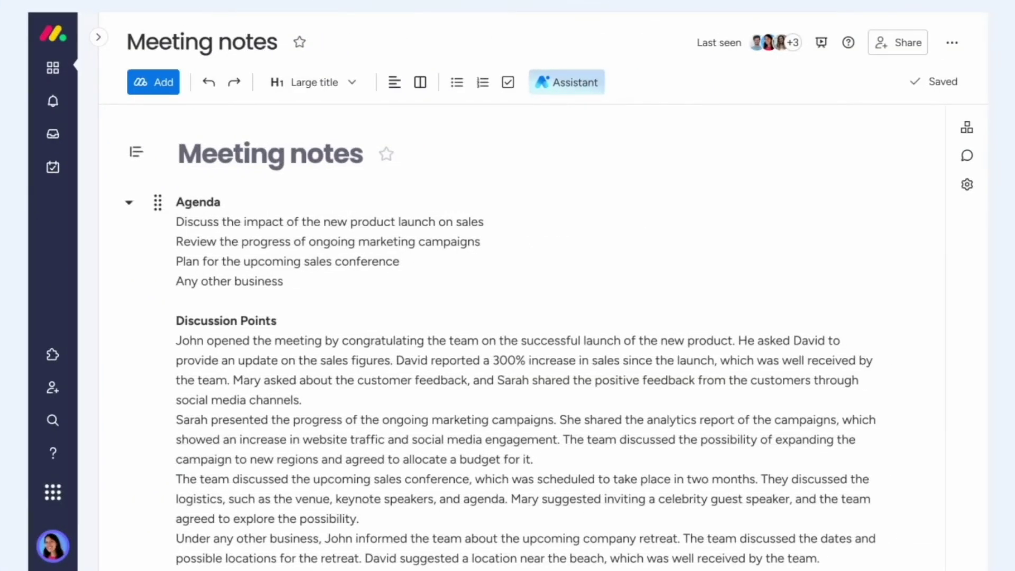
Add an AI summary of the meeting notes to the document.
click(576, 86)
click(654, 186)
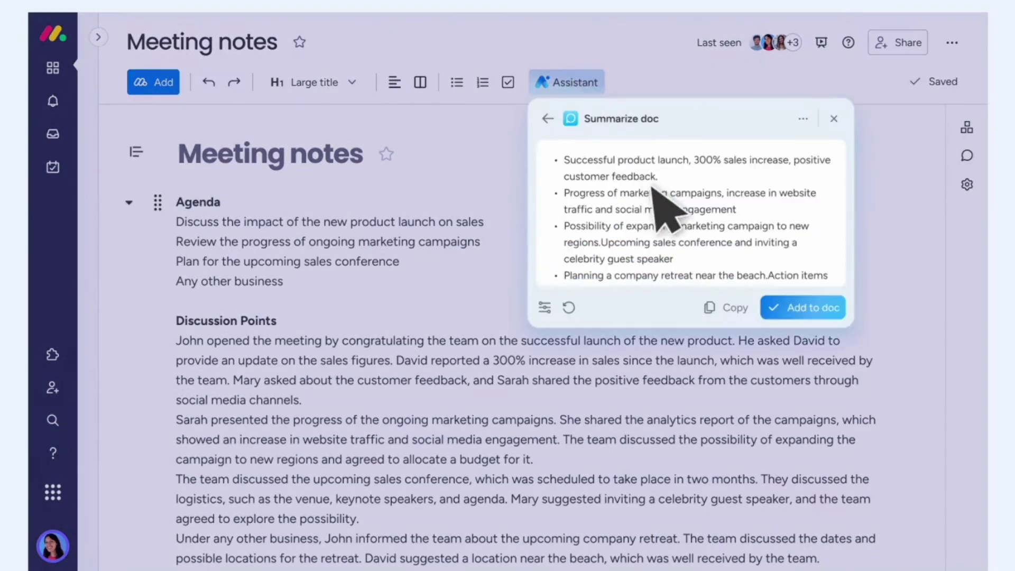
click(816, 308)
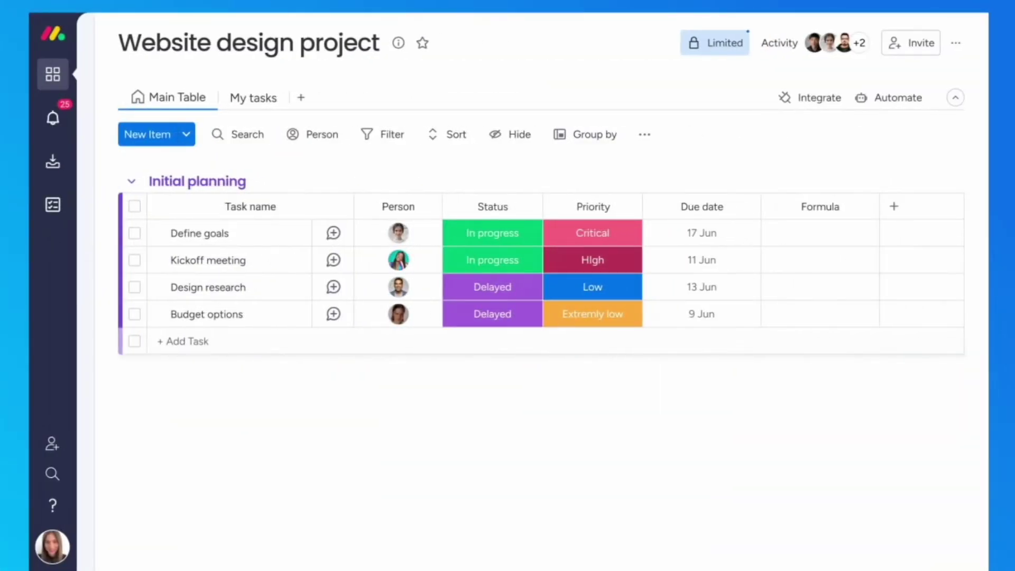
Generate a Formula column formula with the AI assistant and apply it.
click(857, 214)
click(690, 237)
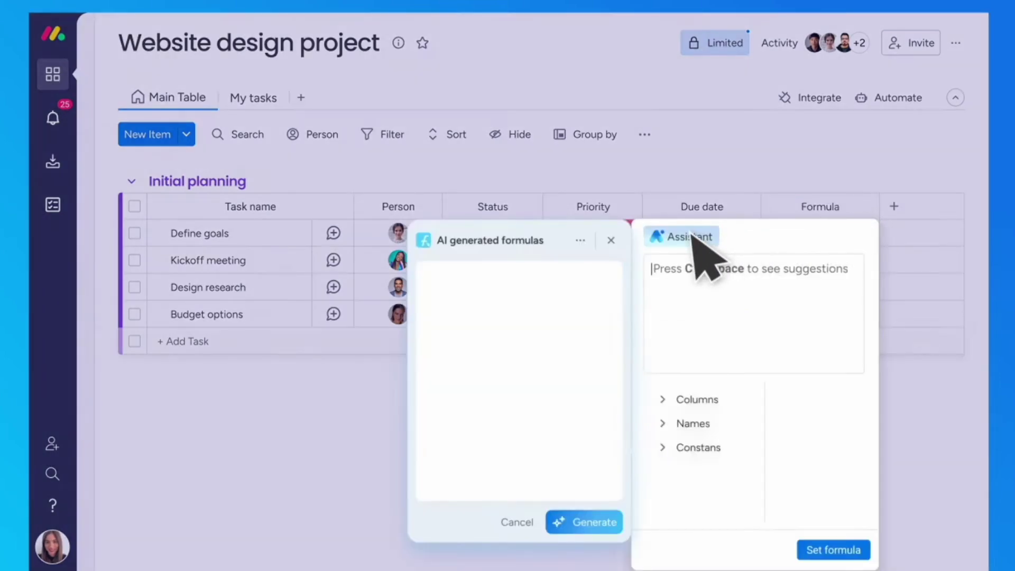
click(592, 521)
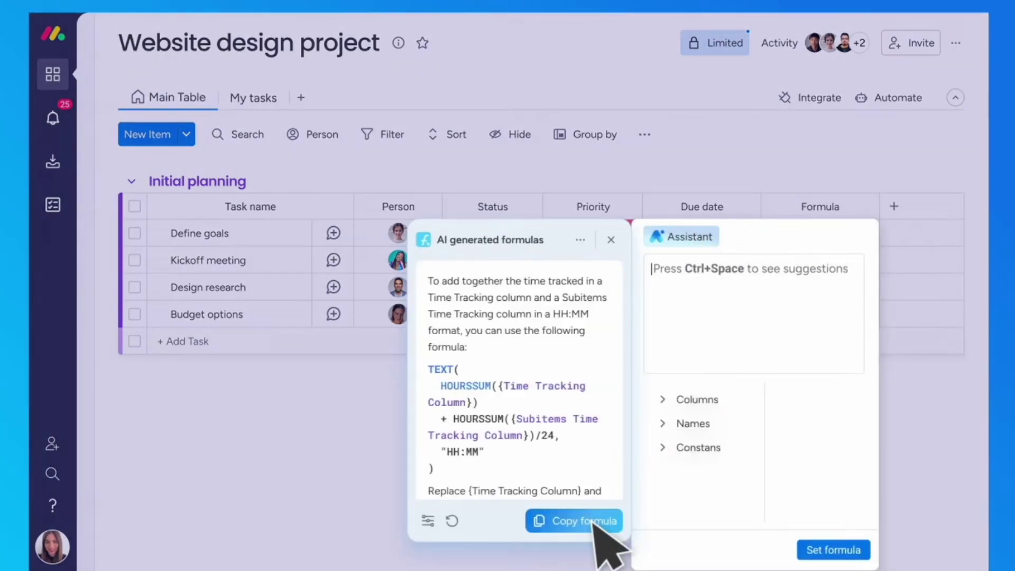
click(593, 521)
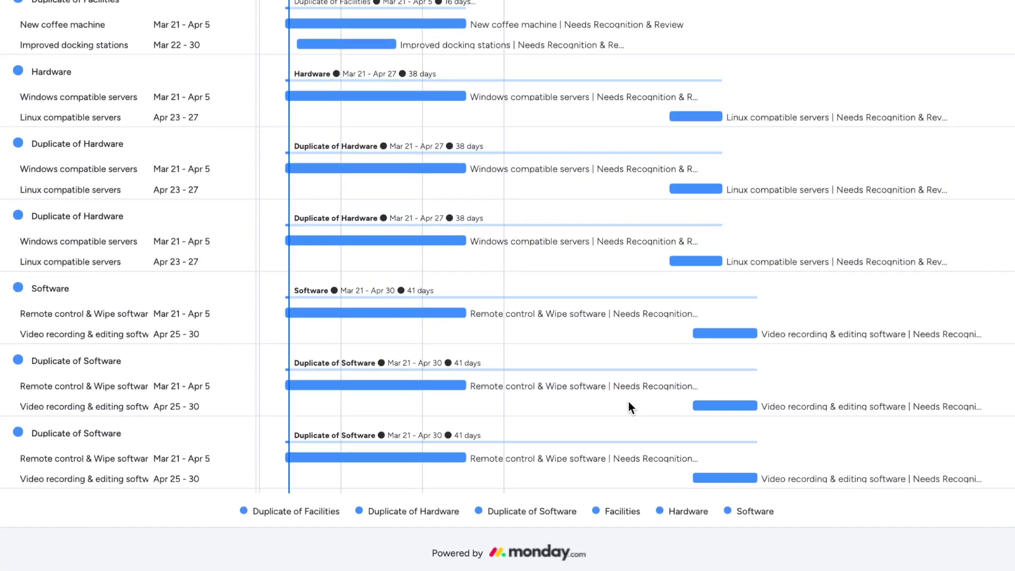
Change Task 5's status from the Gantt chart and save a baseline snapshot of project dates.
scroll(629, 401, up, 3)
scroll(629, 401, up, 1)
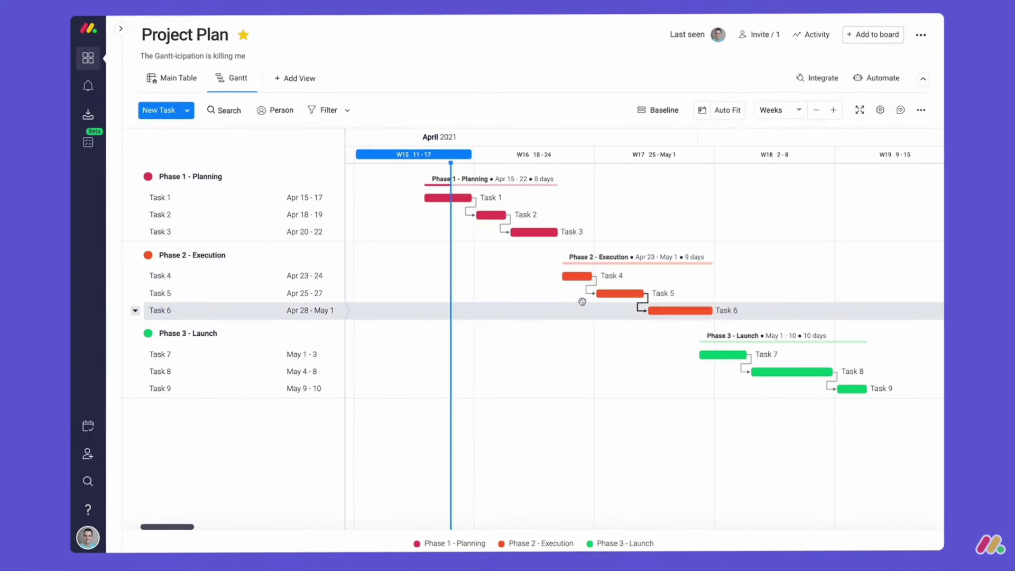
click(602, 295)
click(573, 298)
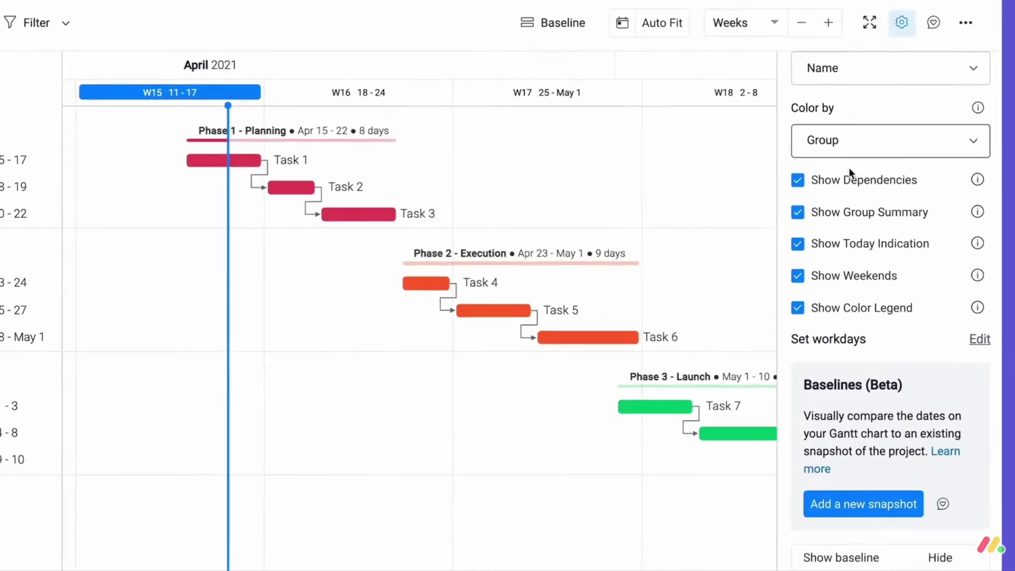
click(890, 505)
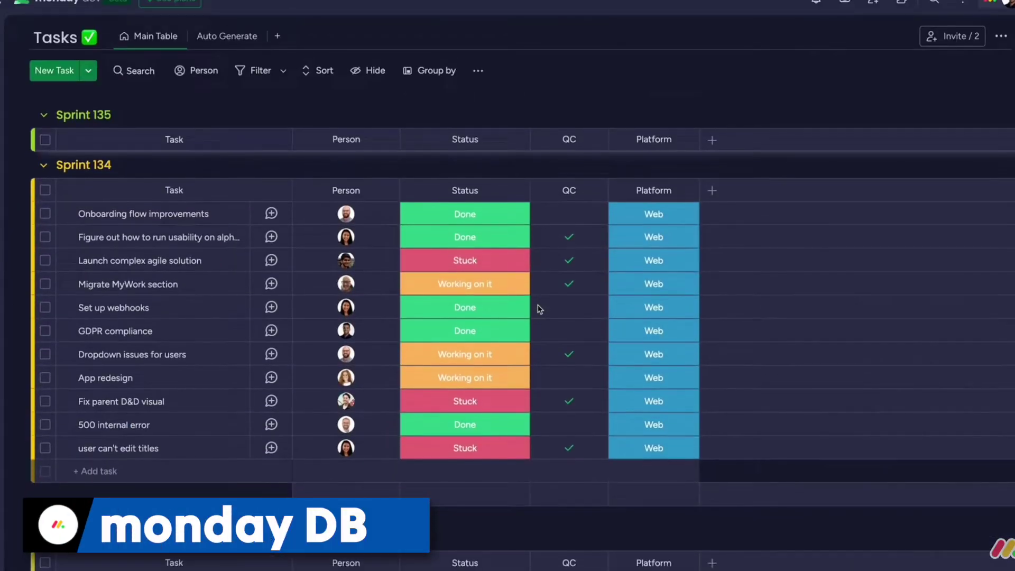
scroll(539, 309, down, 5)
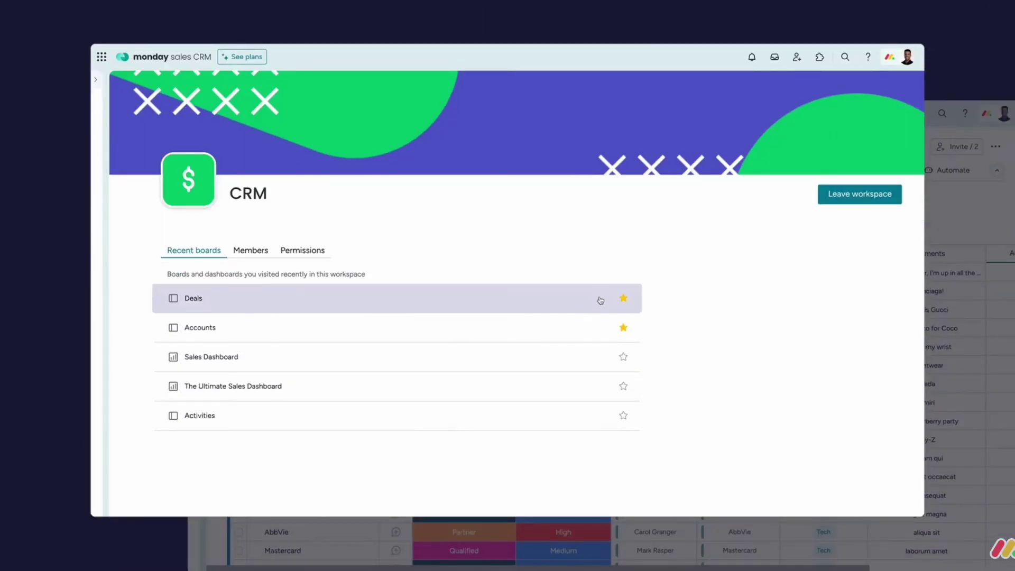
Visit the Deals, Video Status and Tasks boards, then open a task's Updates conversation.
click(600, 297)
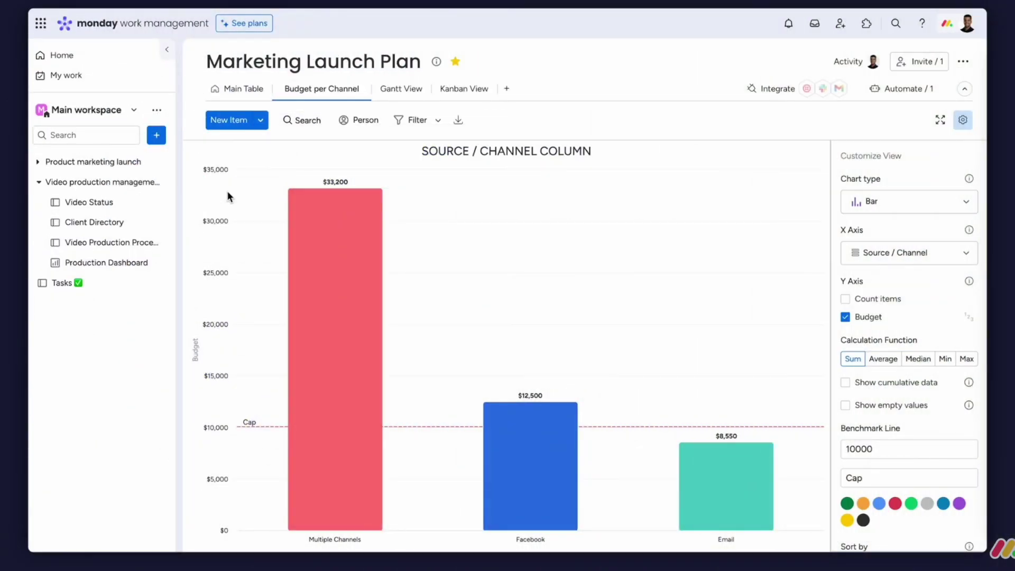
click(137, 207)
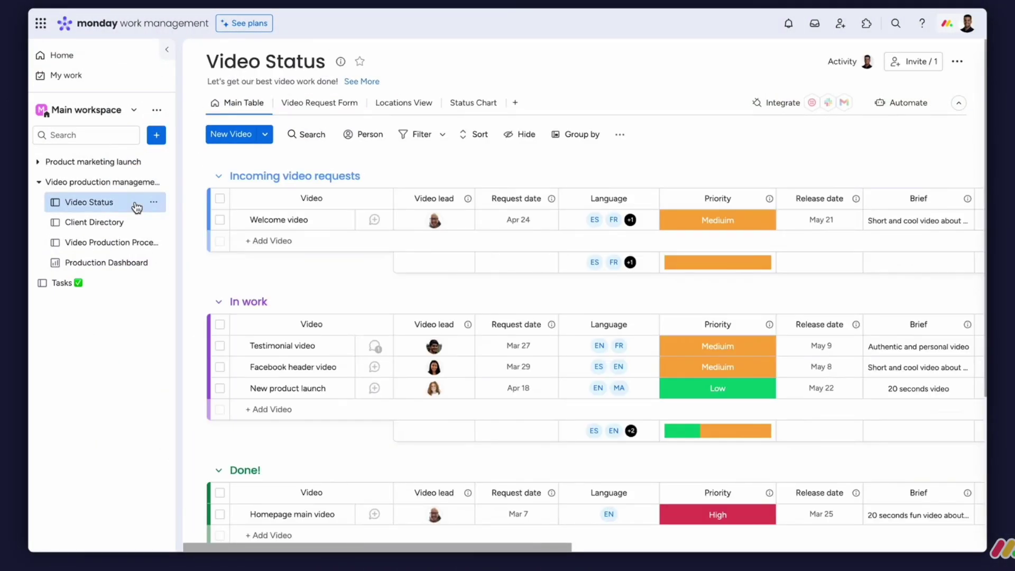
click(114, 288)
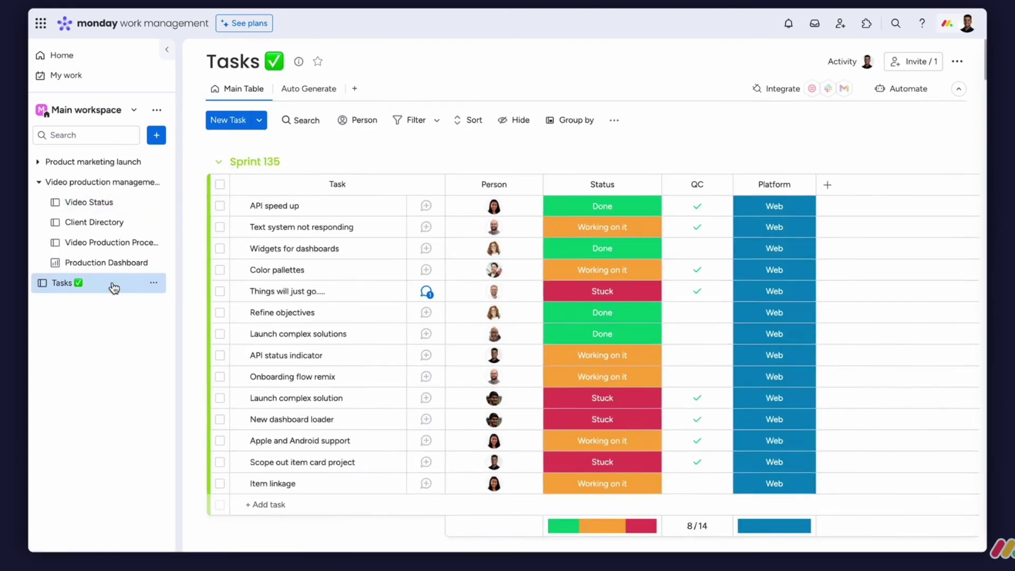
click(424, 292)
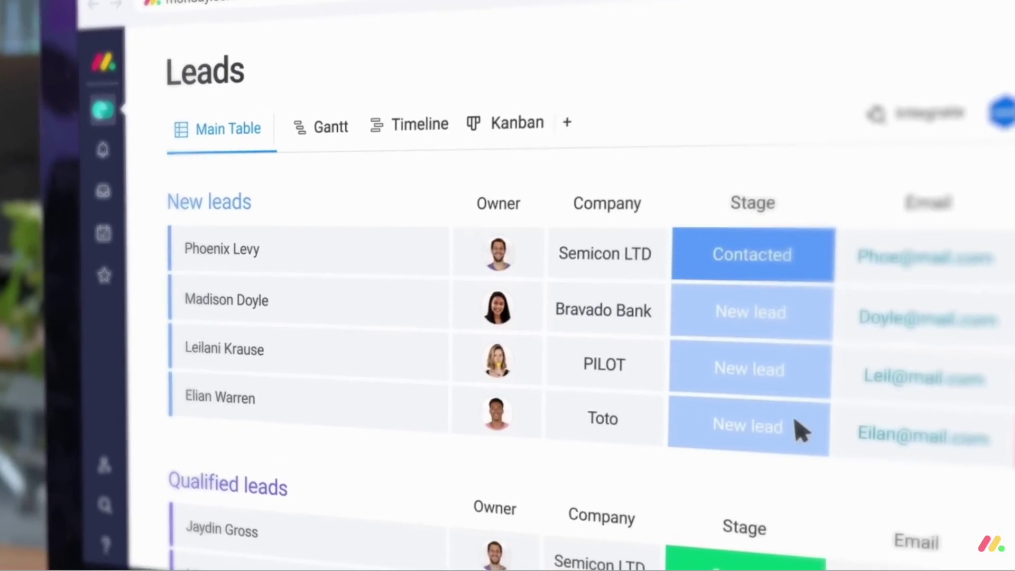
Change the last new lead's stage and send it the 'Updated contract' email from Emails and activities.
click(796, 434)
click(661, 97)
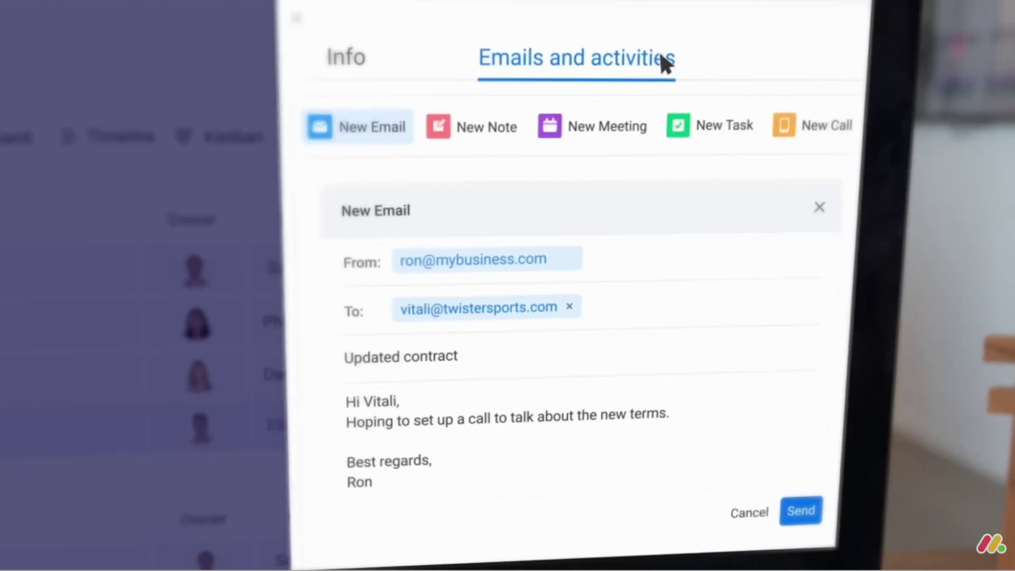
click(807, 517)
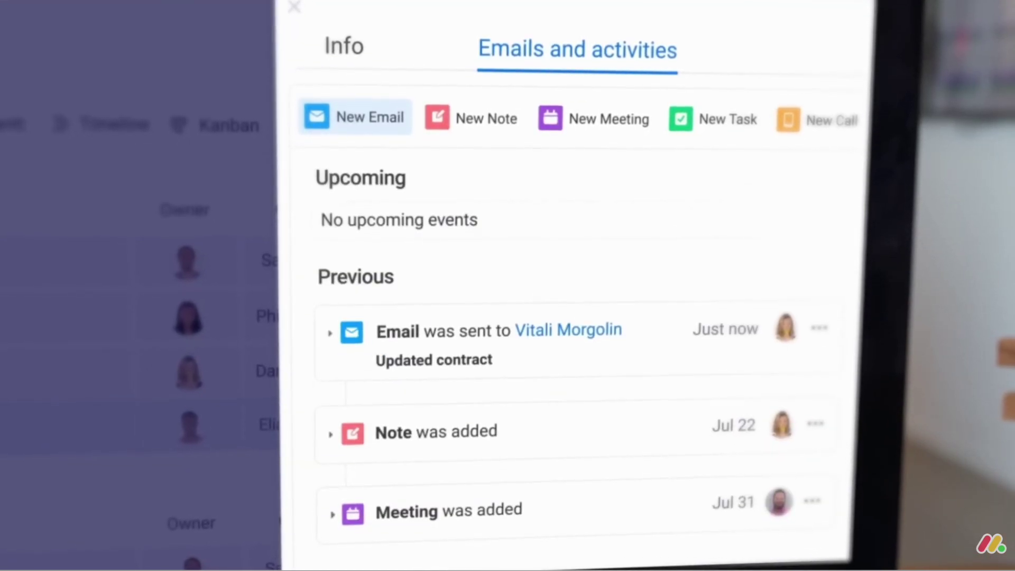